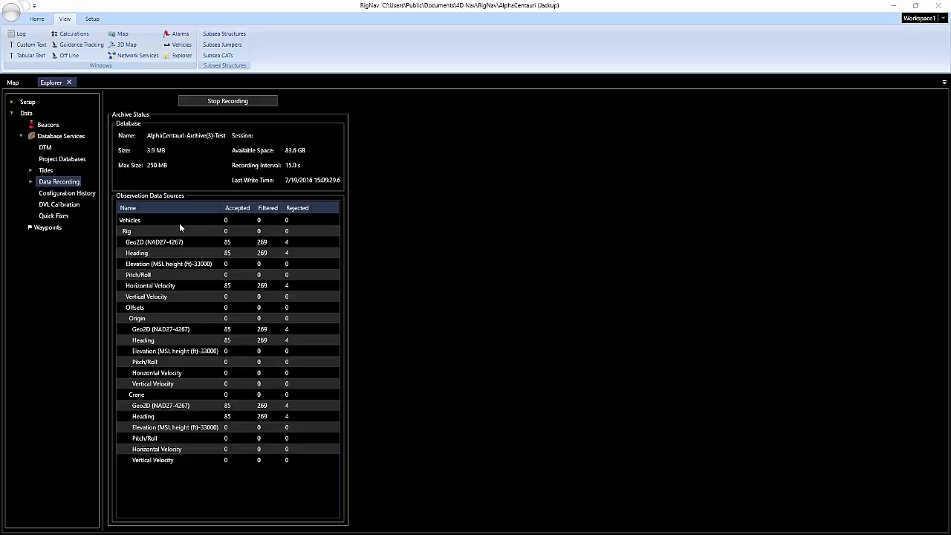
Expand Data Recording in the Explorer tree and open its Data Query view
left_click(30, 182)
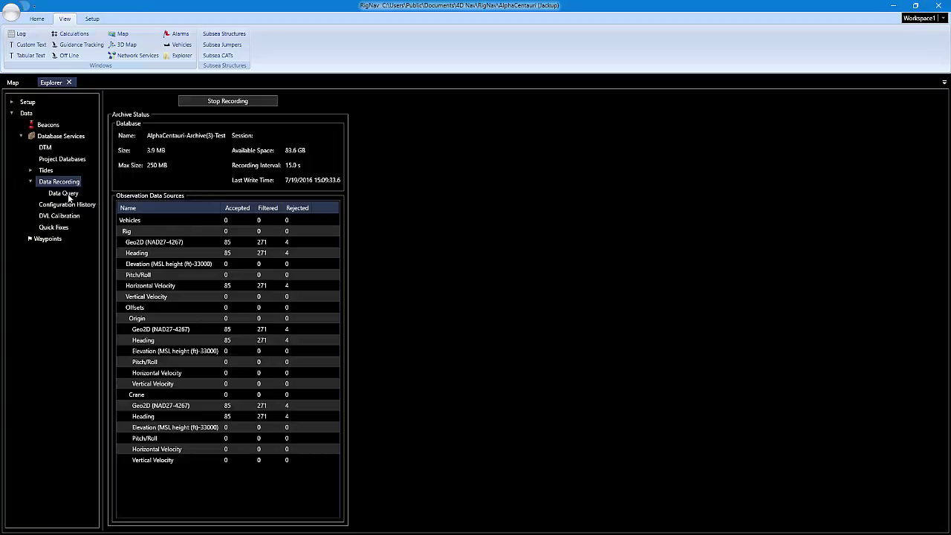
left_click(63, 193)
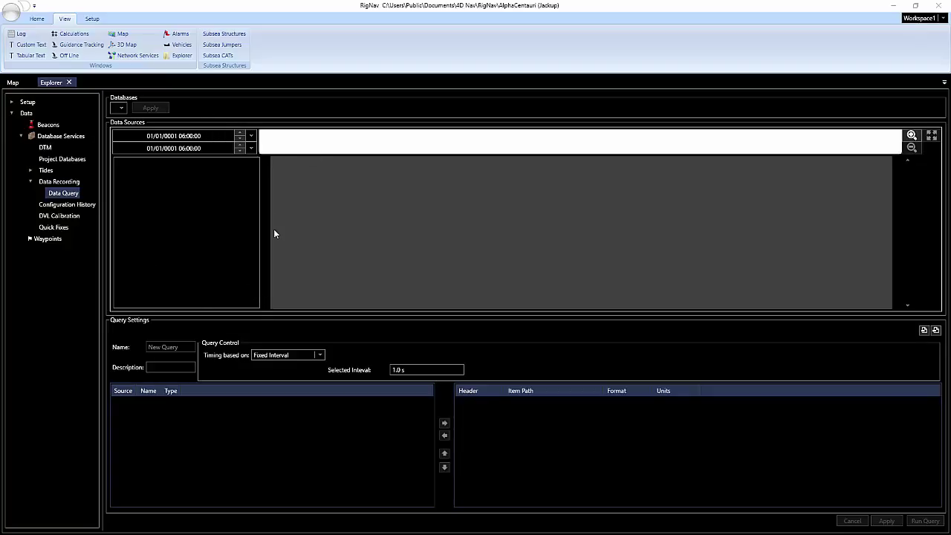
Select and apply the AlphaCentauri-Archive(3)-Test database to load its Vehicles sources
left_click(125, 107)
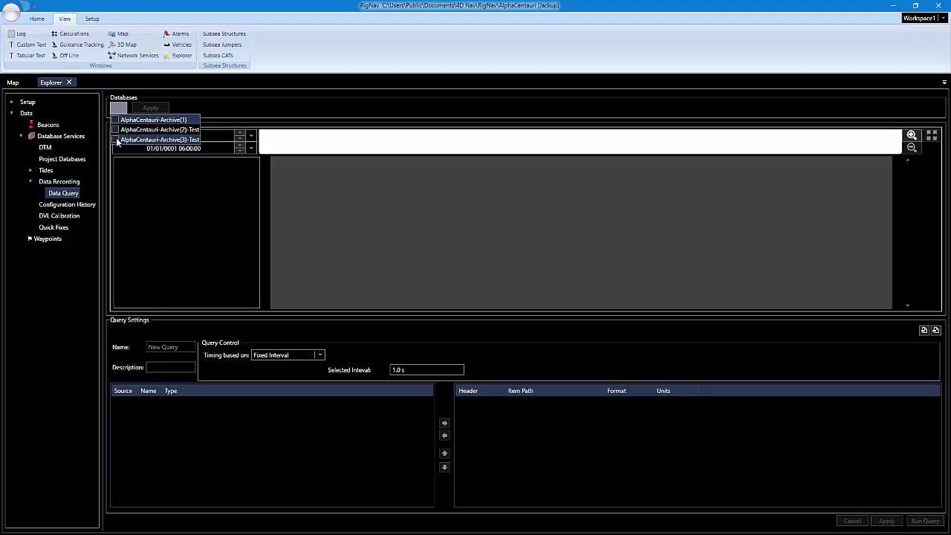
left_click(116, 140)
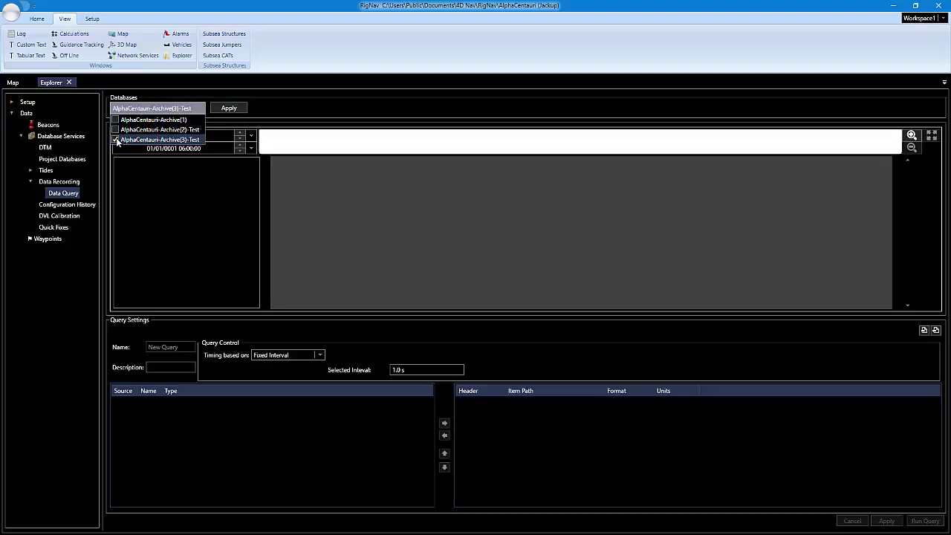
left_click(238, 110)
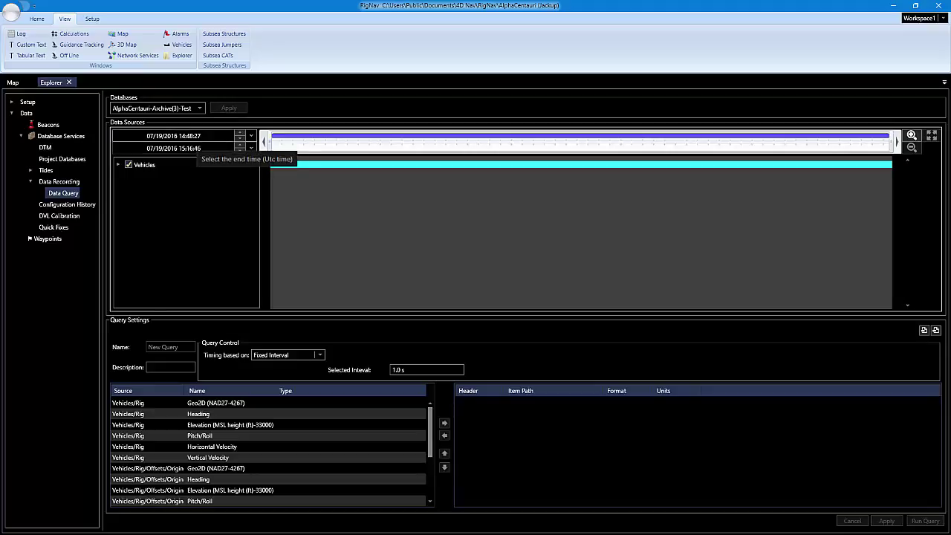
Expand Vehicles > Rig > Offsets and toggle the Rig and Vehicles checkboxes, leaving all Vehicles sources included
left_click(117, 166)
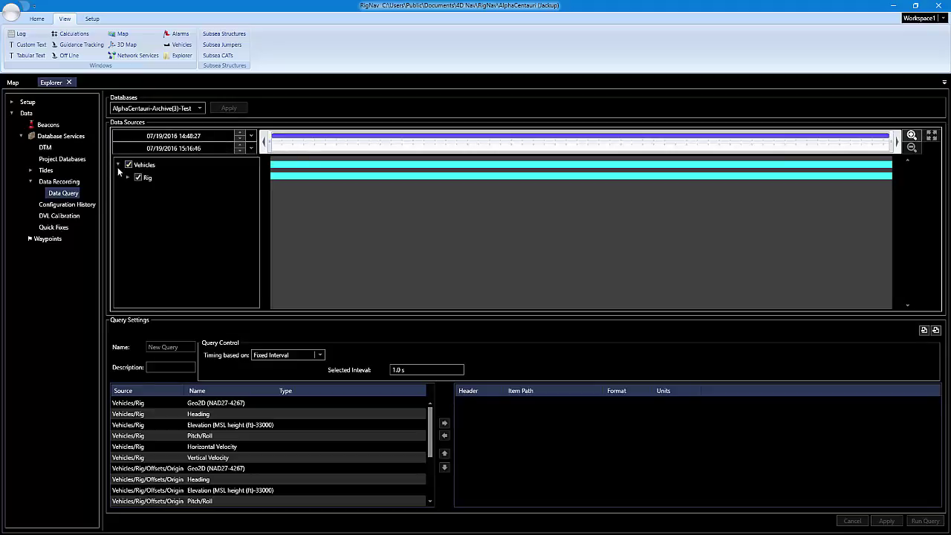
left_click(127, 178)
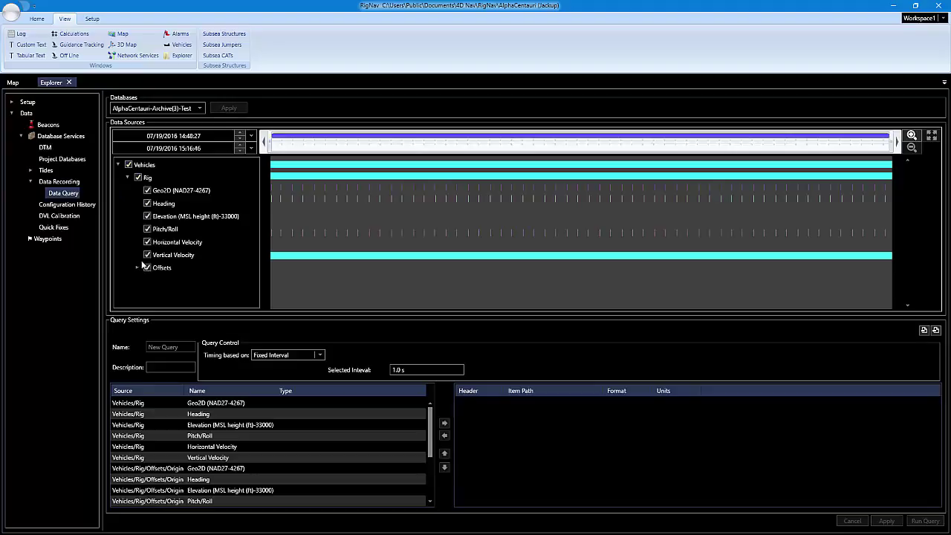
left_click(137, 267)
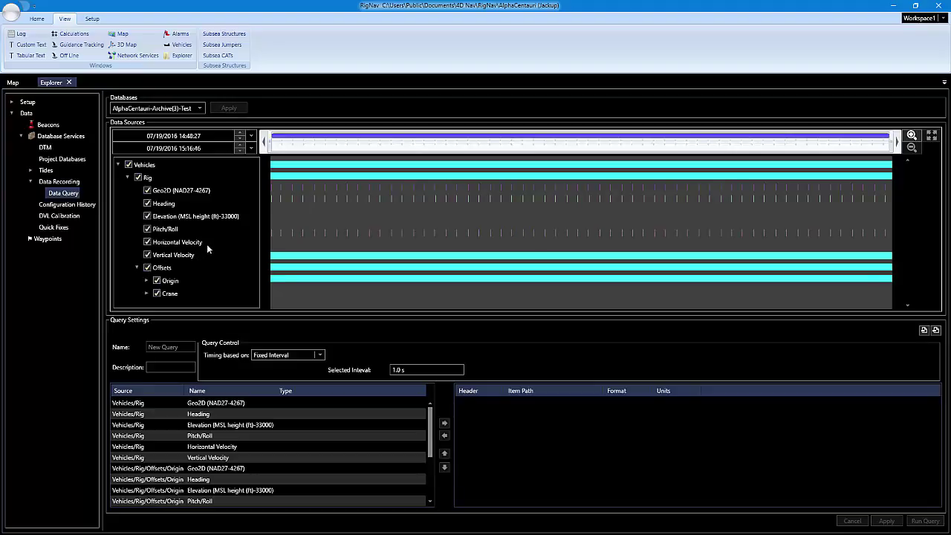
left_click(137, 178)
left_click(137, 177)
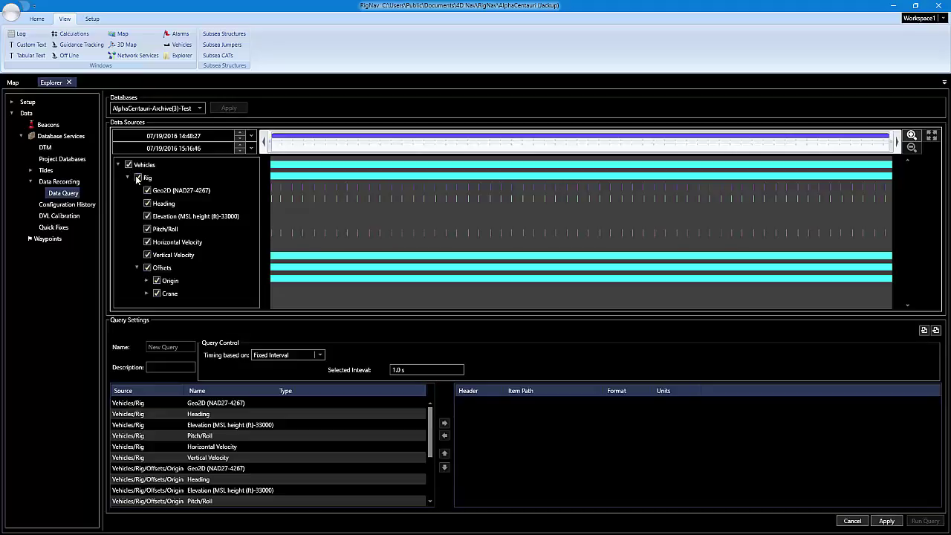
left_click(129, 165)
left_click(129, 165)
left_click(118, 165)
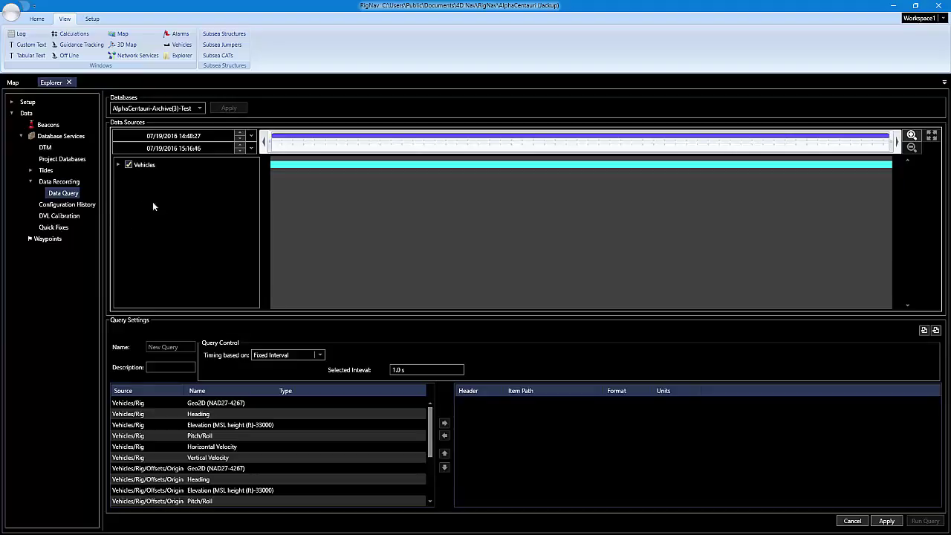
left_click(127, 165)
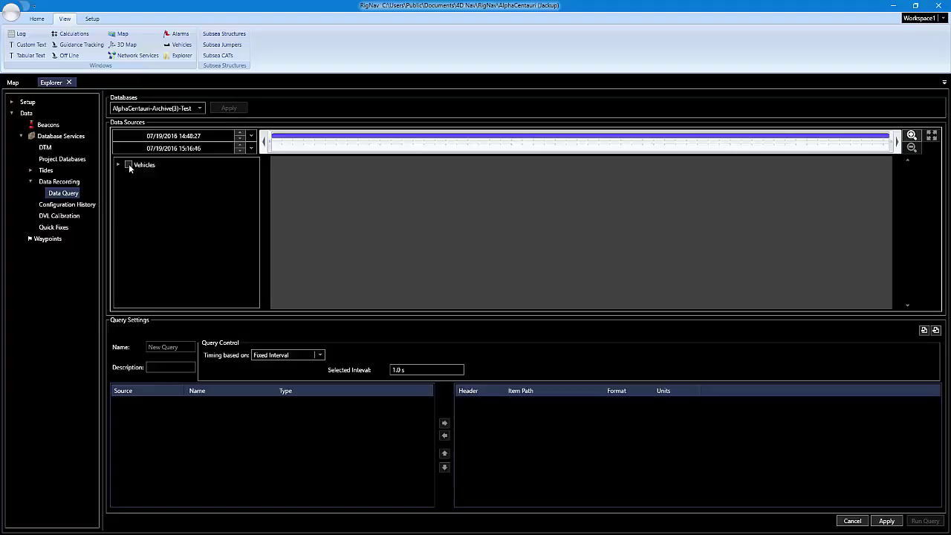
left_click(129, 165)
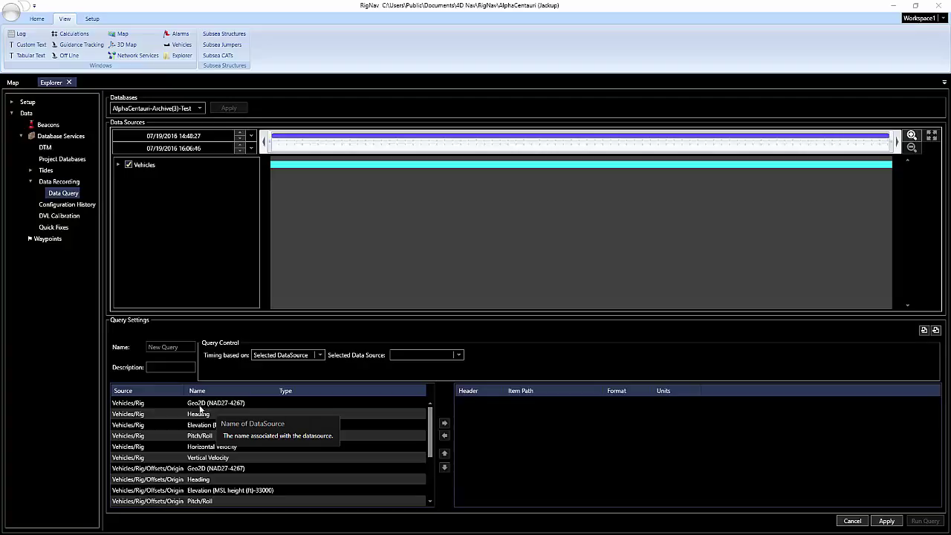
Add Rig Geo2D (NAD27-4267) Easting and Northing in US survey feet as output columns
left_click(216, 405)
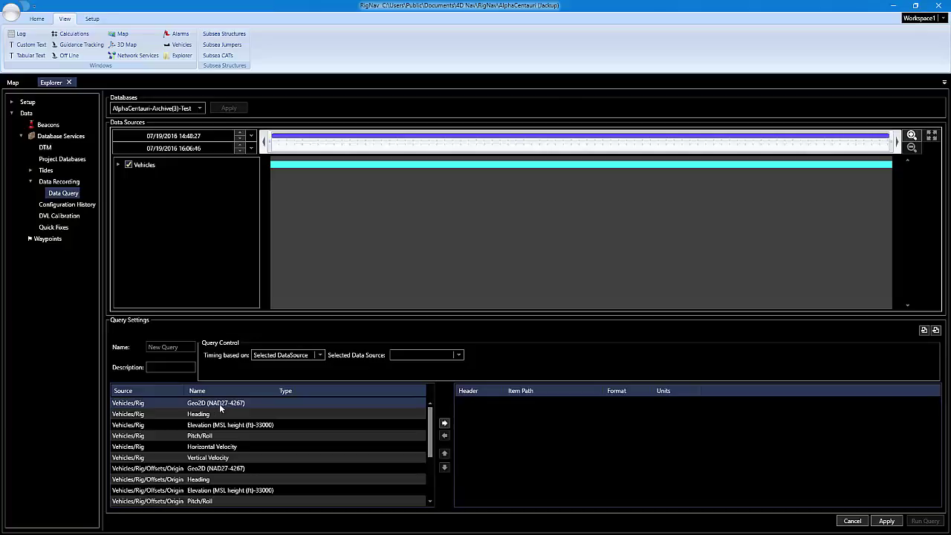
left_click(444, 423)
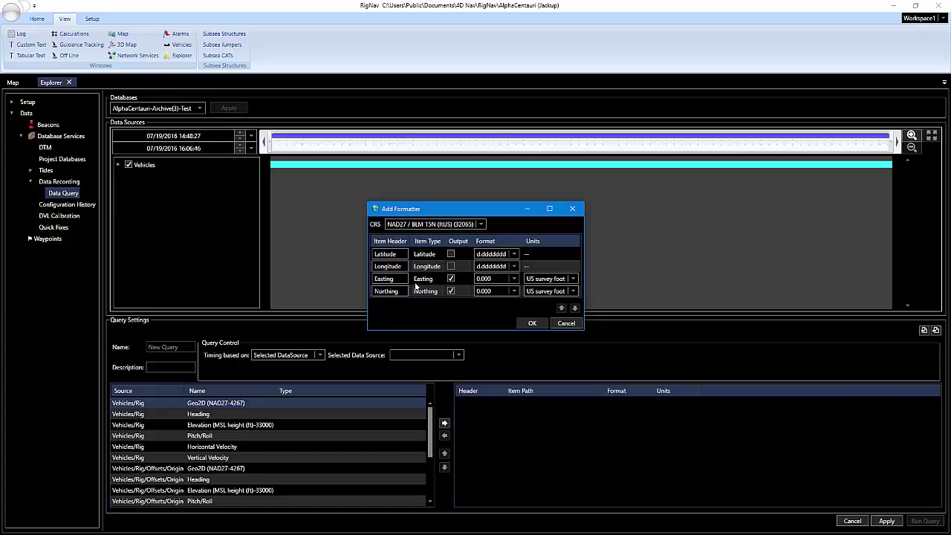
left_click(532, 324)
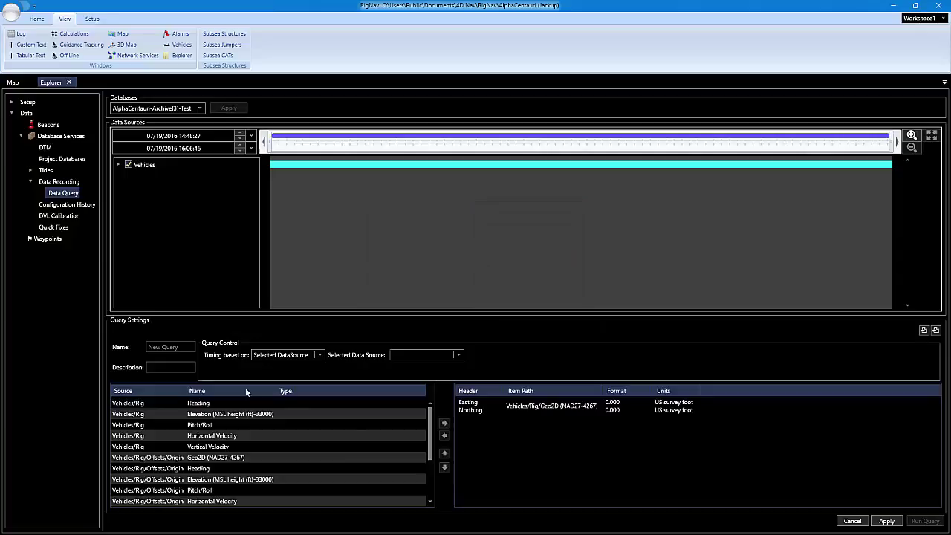
Add the Rig Heading as an output column formatted d.ddd
left_click(211, 403)
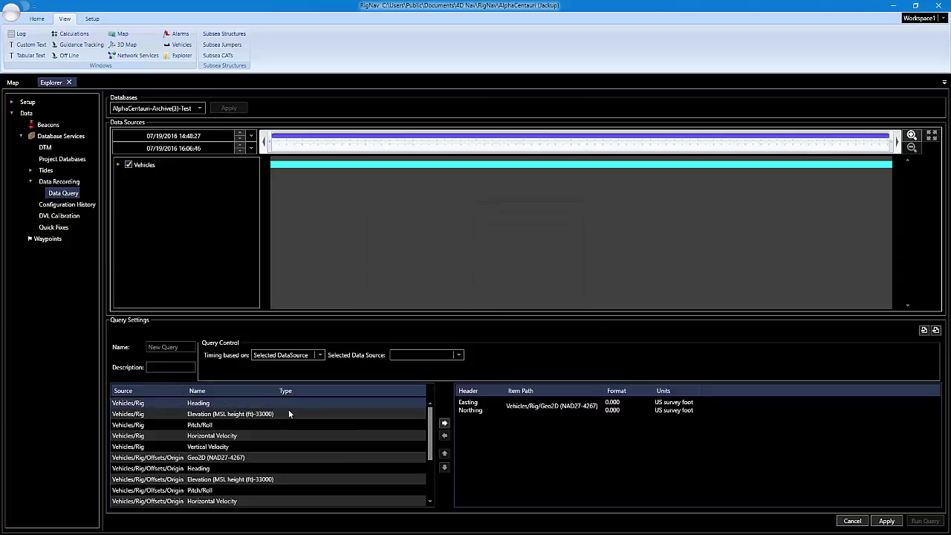
left_click(446, 425)
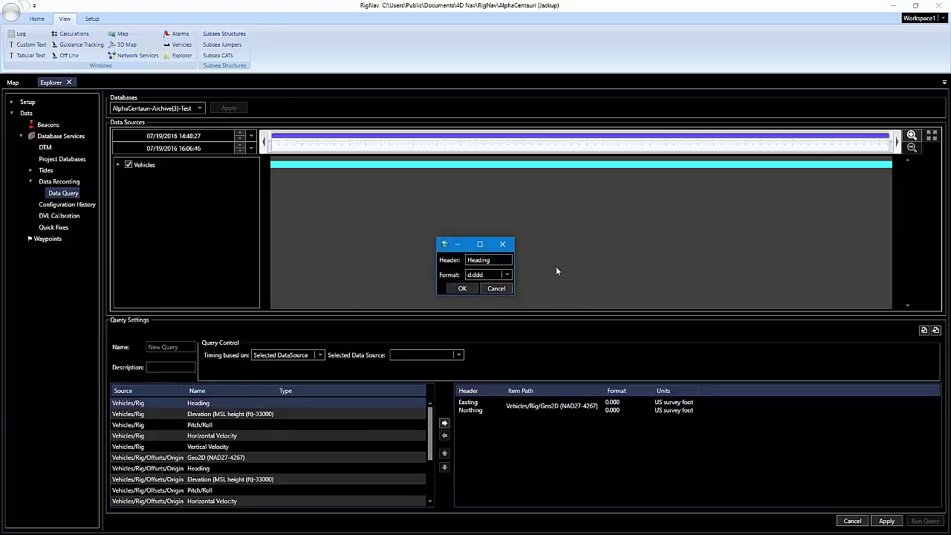
left_click(468, 288)
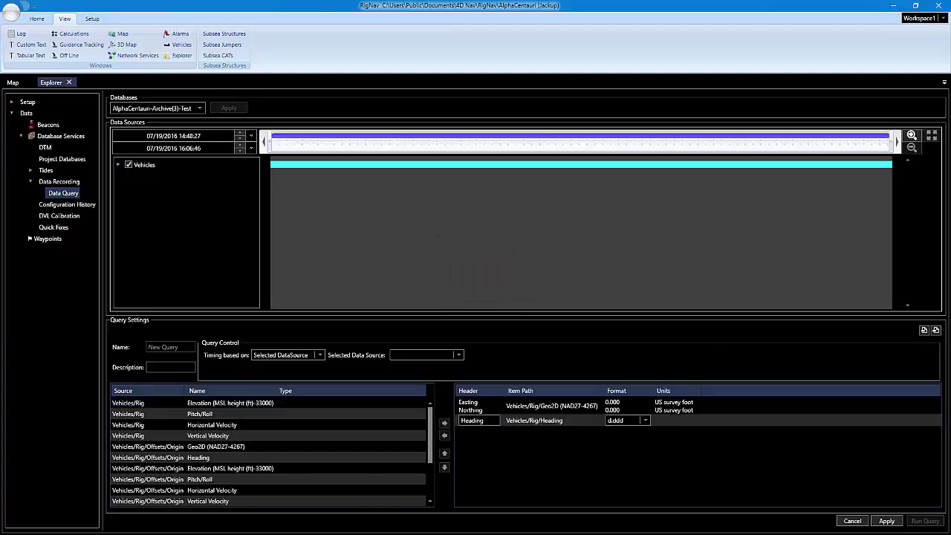
Apply the query, save it over test.4dq on the Desktop, and reload test.4dq
left_click(895, 523)
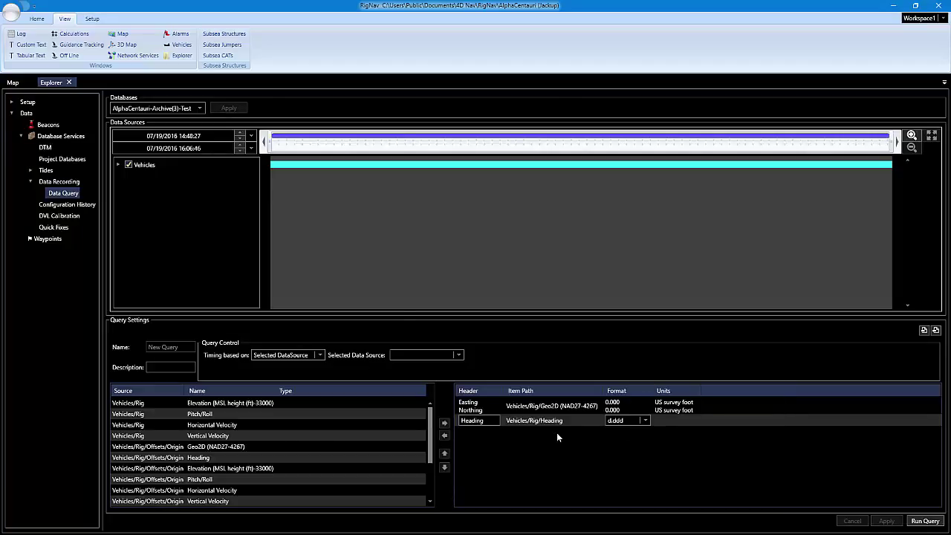
left_click(936, 333)
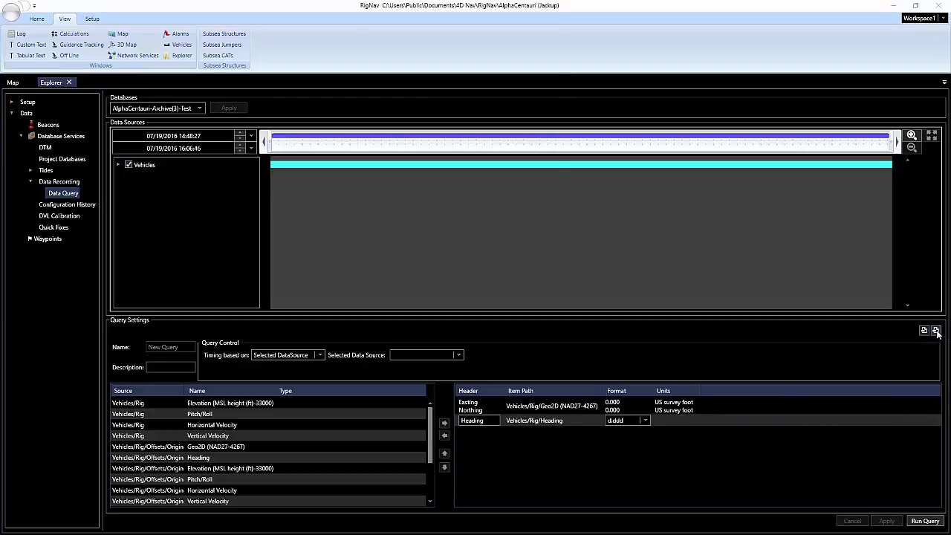
left_click(327, 93)
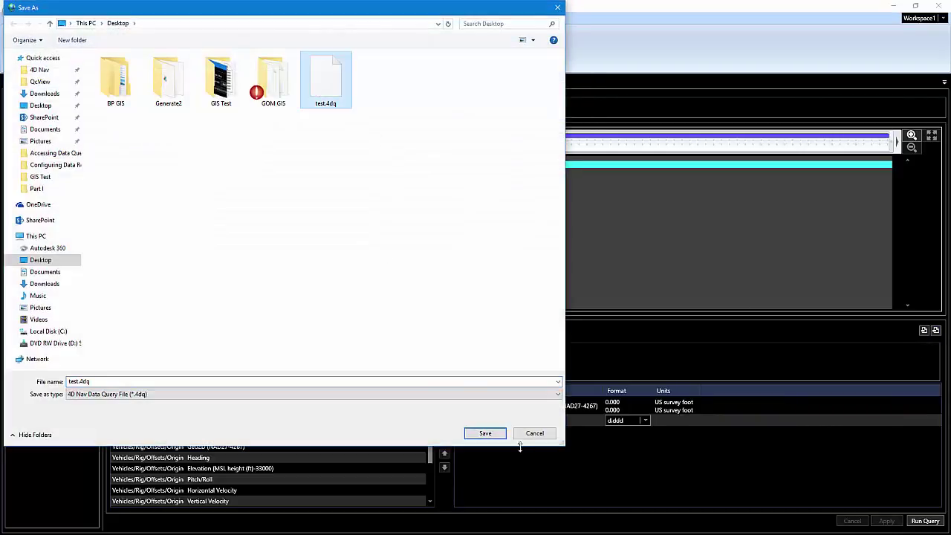
left_click(487, 432)
left_click(495, 314)
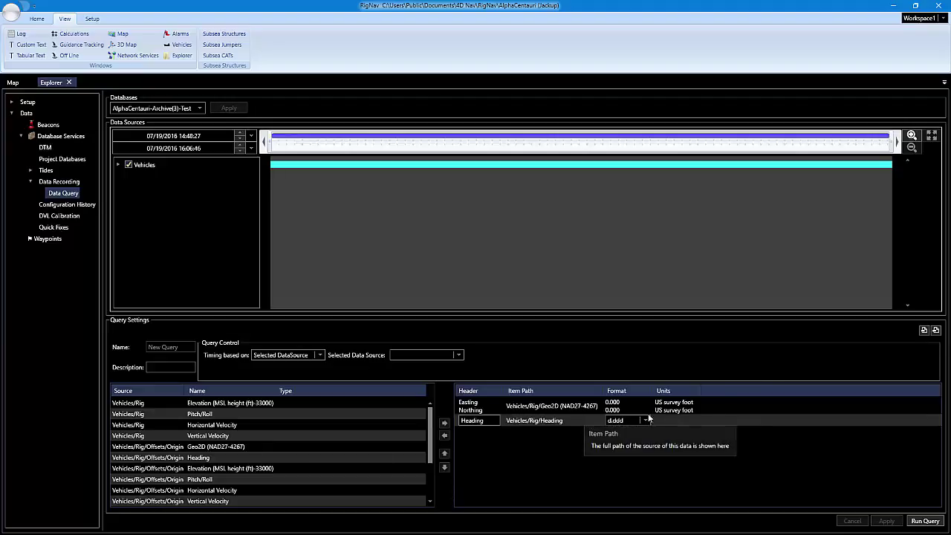
left_click(924, 331)
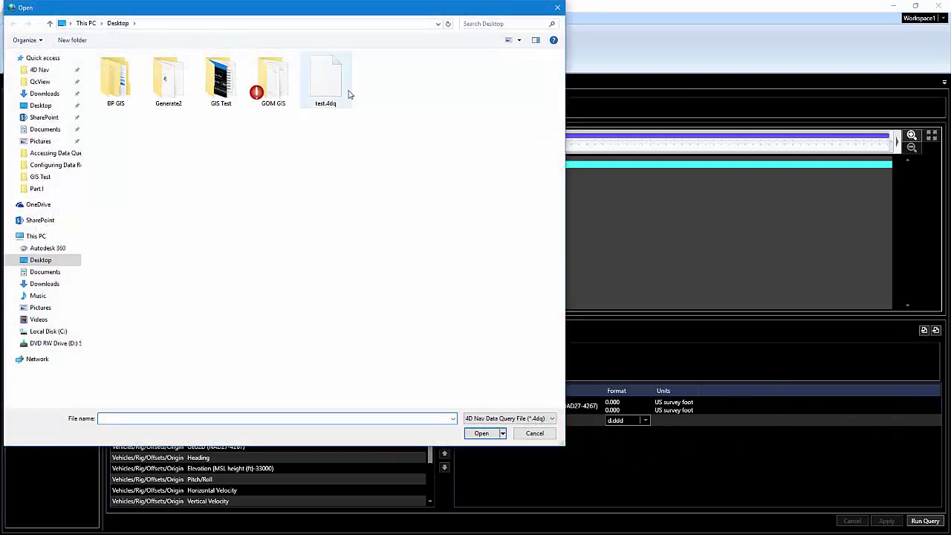
double_click(330, 88)
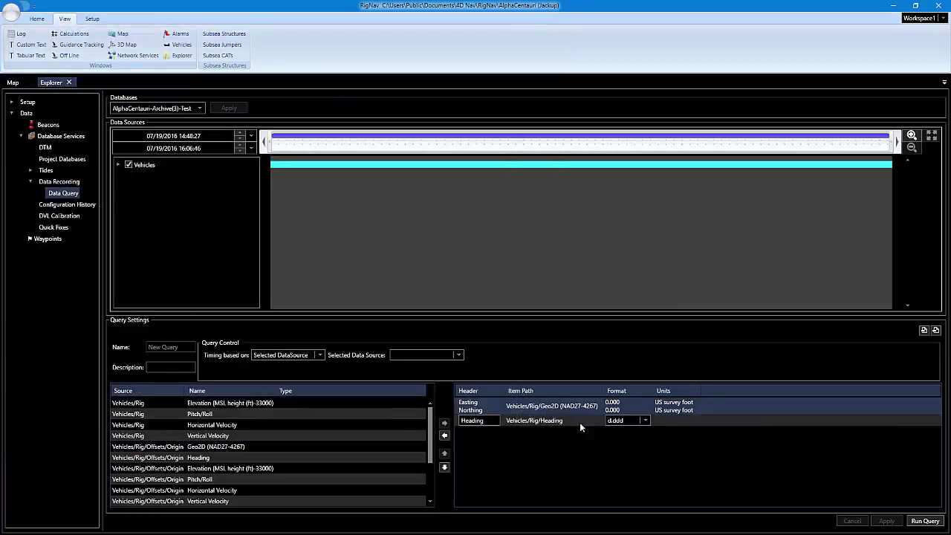
Run the query and keep its timing based on Selected DataSource
left_click(925, 521)
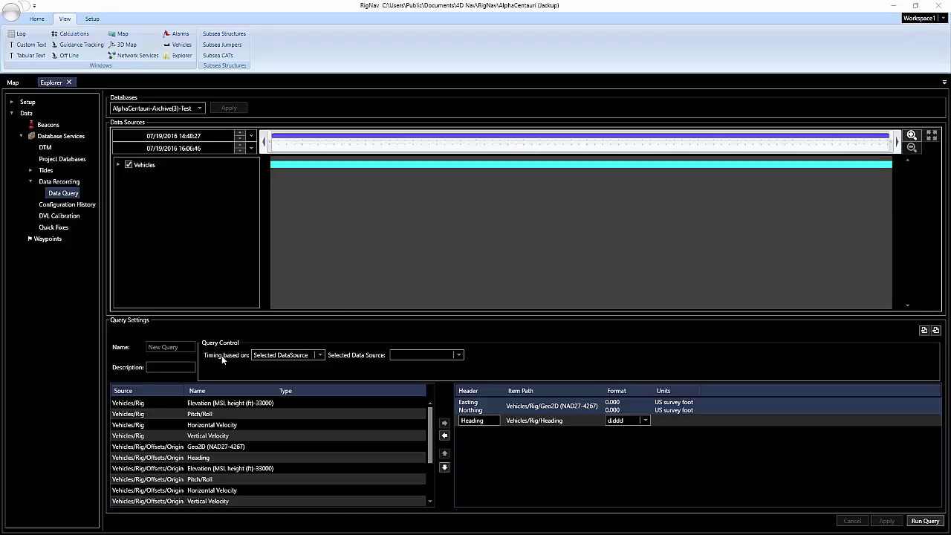
left_click(275, 355)
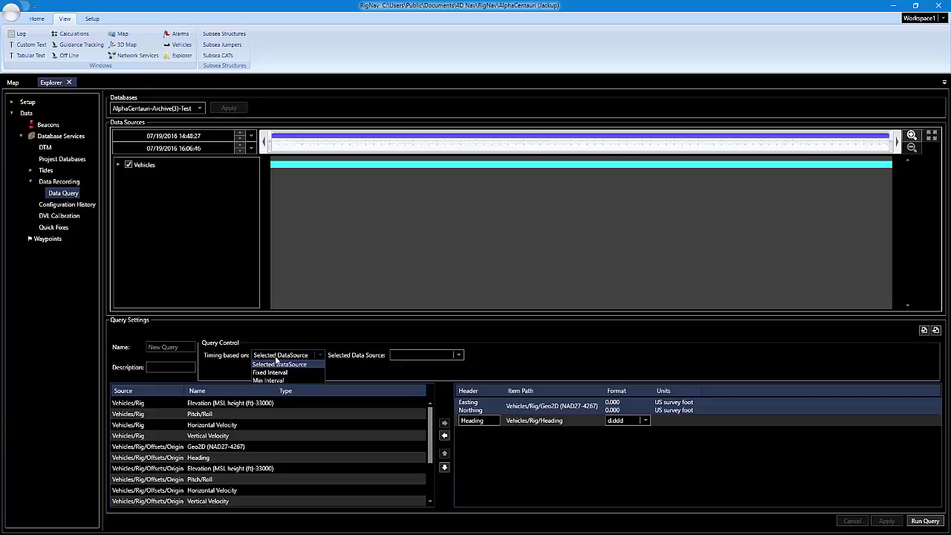
left_click(276, 358)
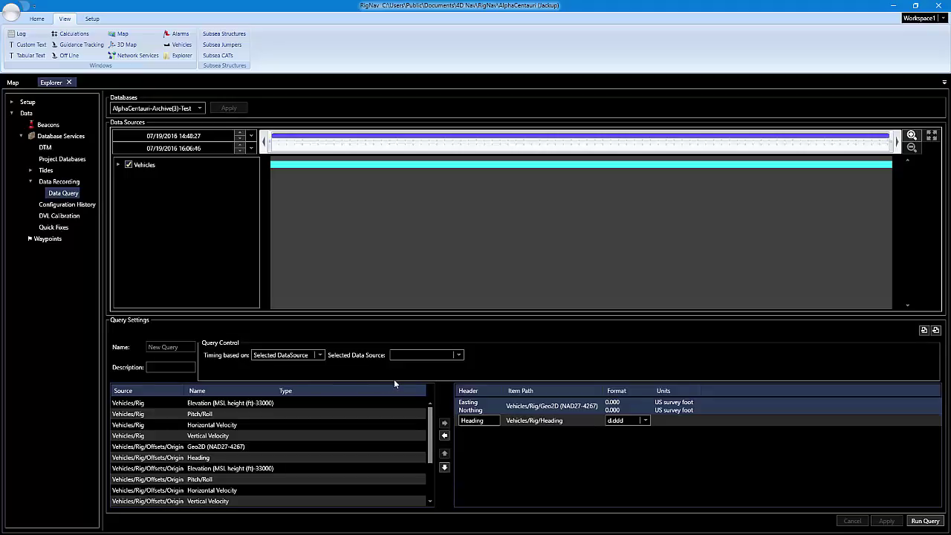
mouse_move(306, 358)
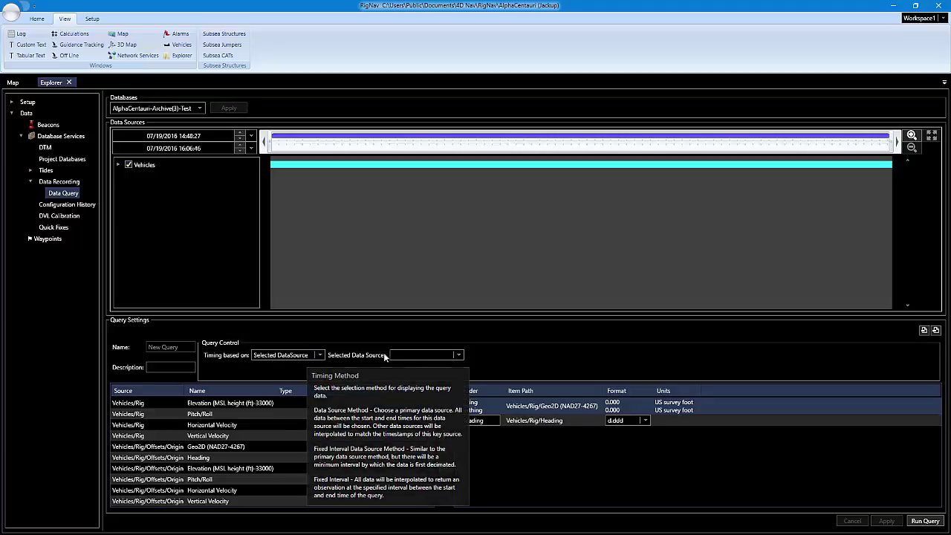
Keep Vehicles/Rig/Geo2D (NAD27-4267) as the timing data source
left_click(461, 355)
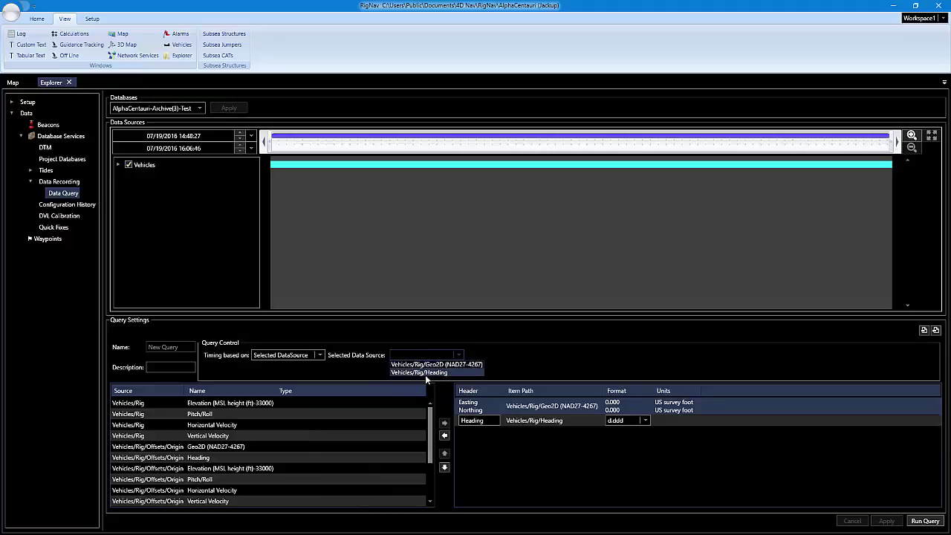
mouse_move(569, 418)
key("Escape")
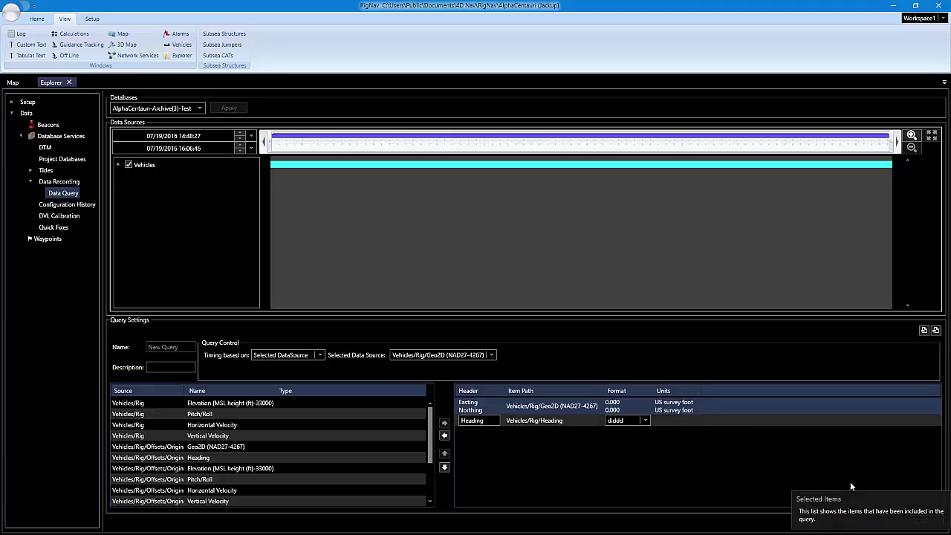
mouse_move(468, 407)
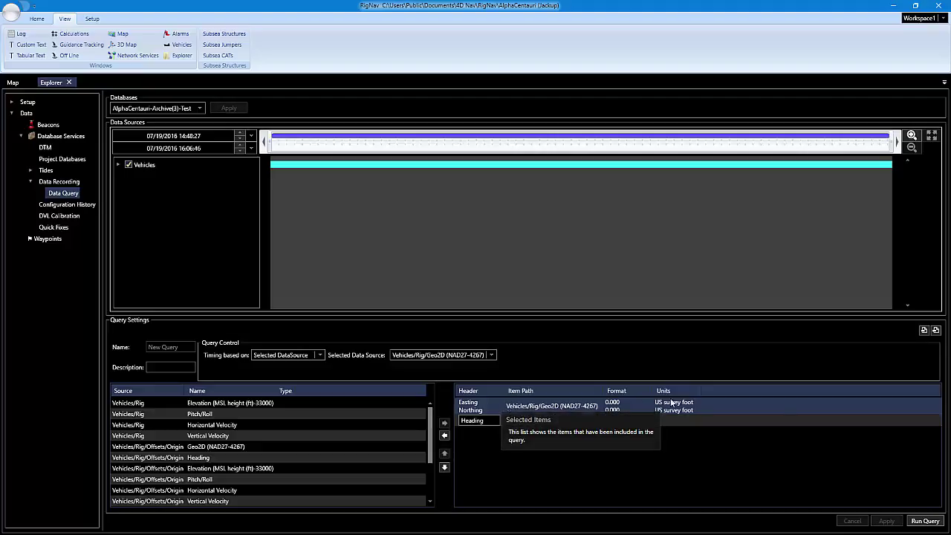
Switch timing to Fixed Interval with a 30 s interval and run the query
left_click(319, 357)
left_click(309, 371)
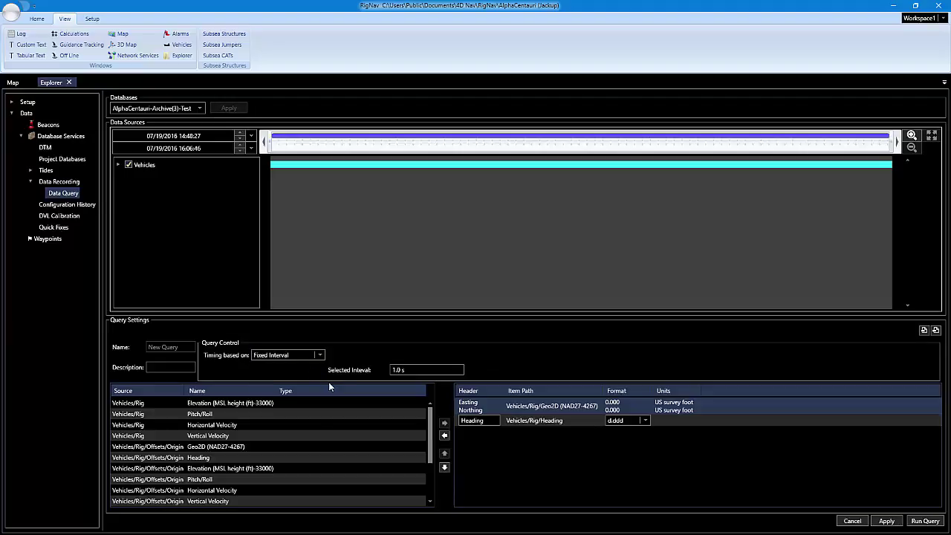
left_click(407, 370)
left_click(404, 369)
key("ctrl+a")
type("30")
left_click(562, 407)
left_click(924, 521)
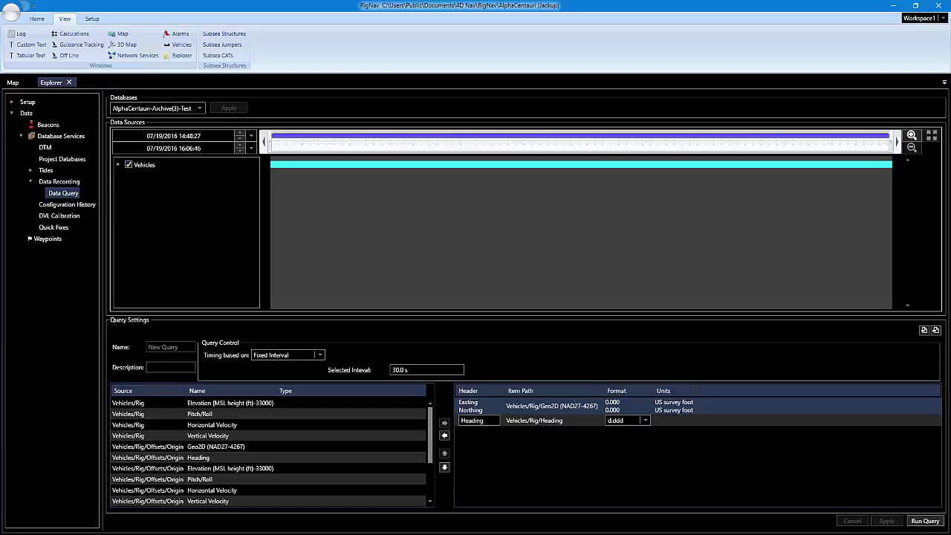
Switch the query timing to Min Interval at 1.0 s
left_click(300, 354)
left_click(271, 381)
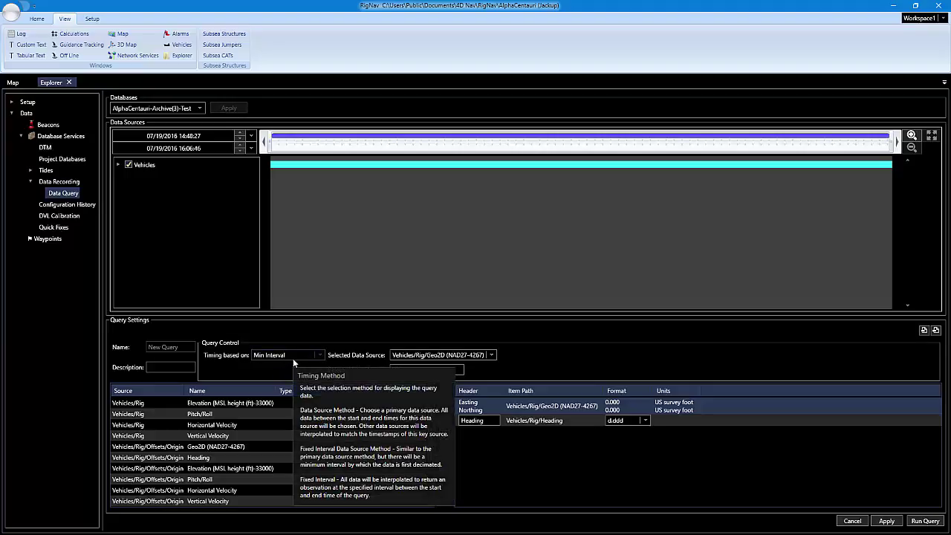
left_click(398, 369)
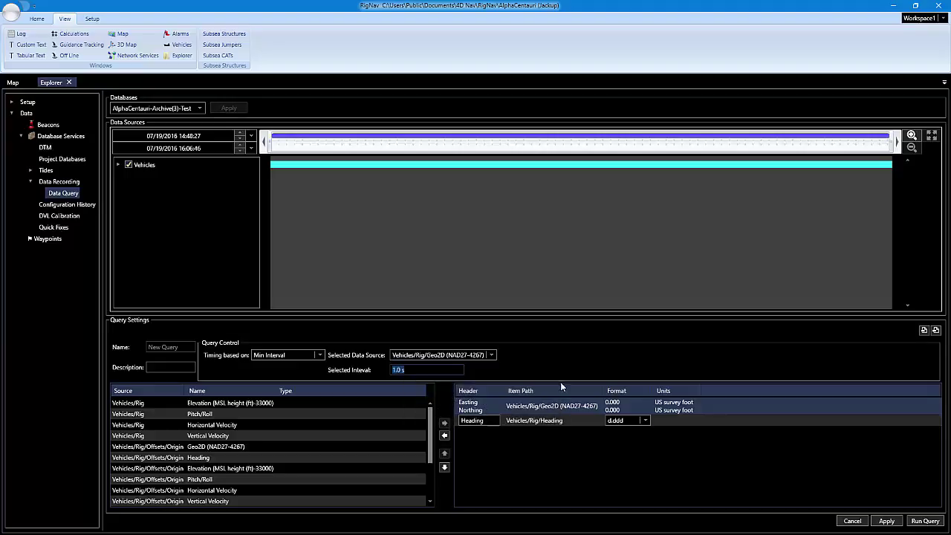
left_click(301, 354)
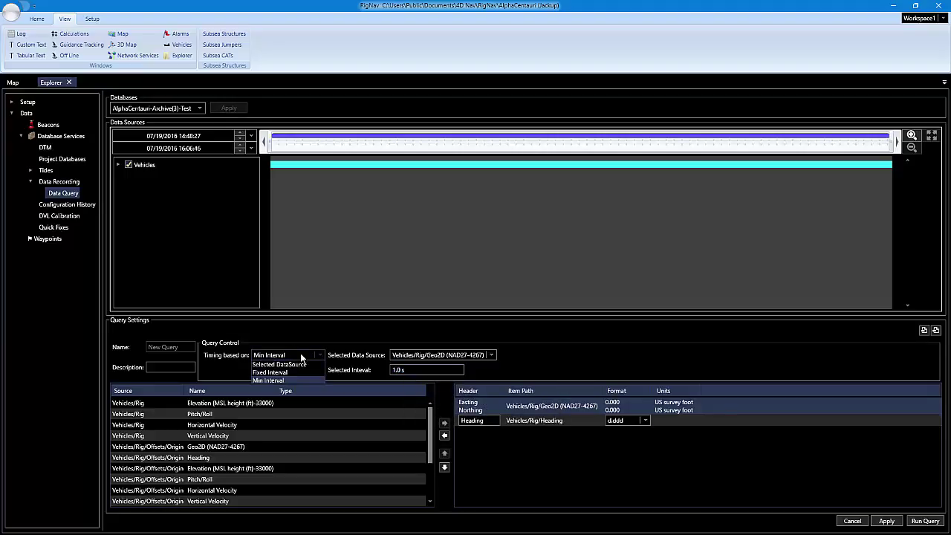
Time the query on Selected DataSource Vehicles/Rig/Geo2D (NAD27-4267), apply, and run it
left_click(293, 364)
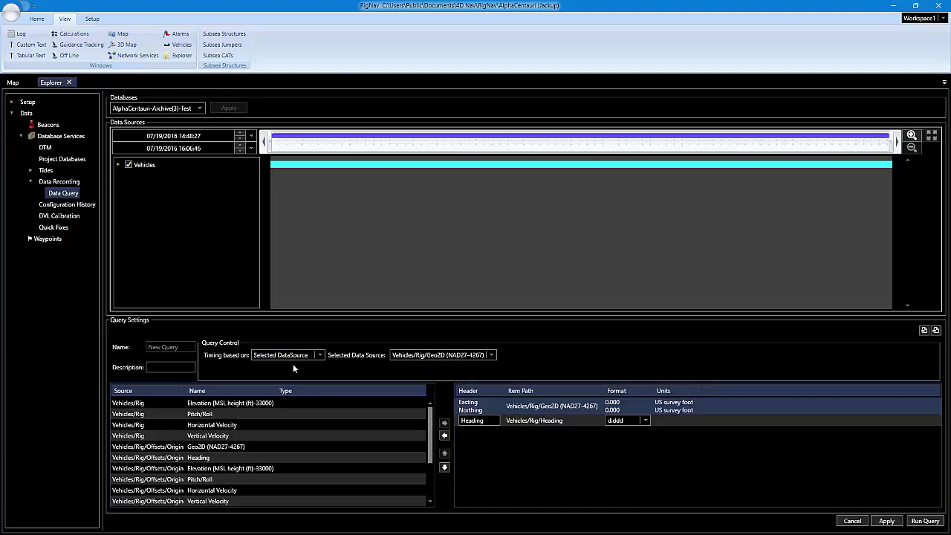
left_click(427, 356)
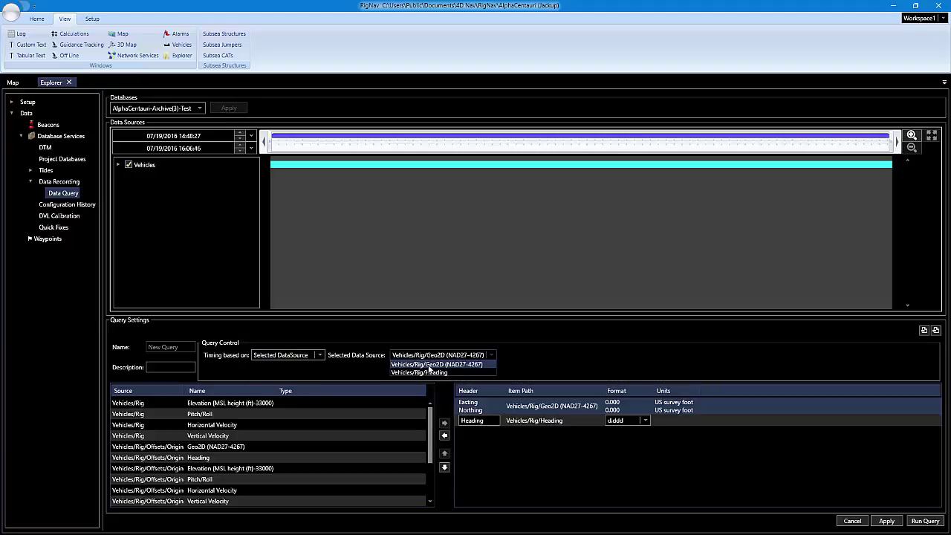
left_click(428, 367)
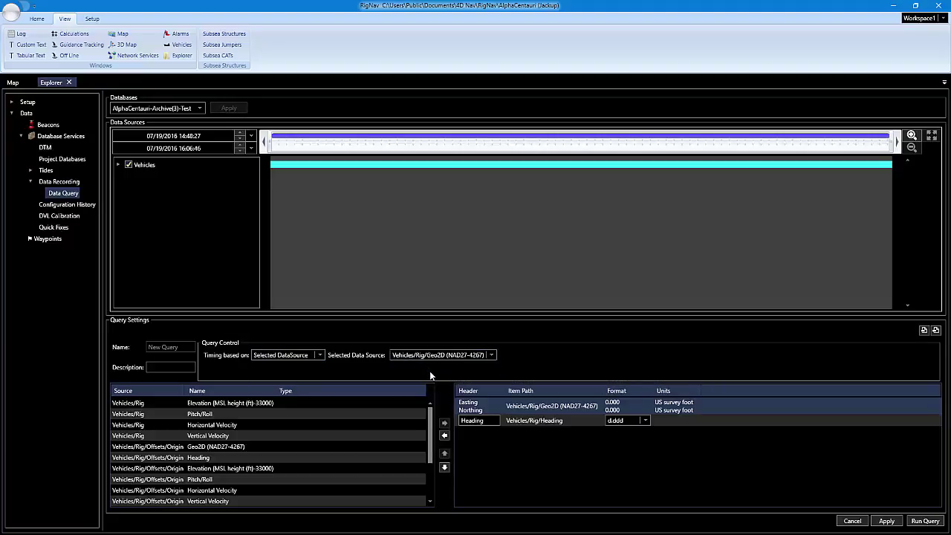
left_click(886, 522)
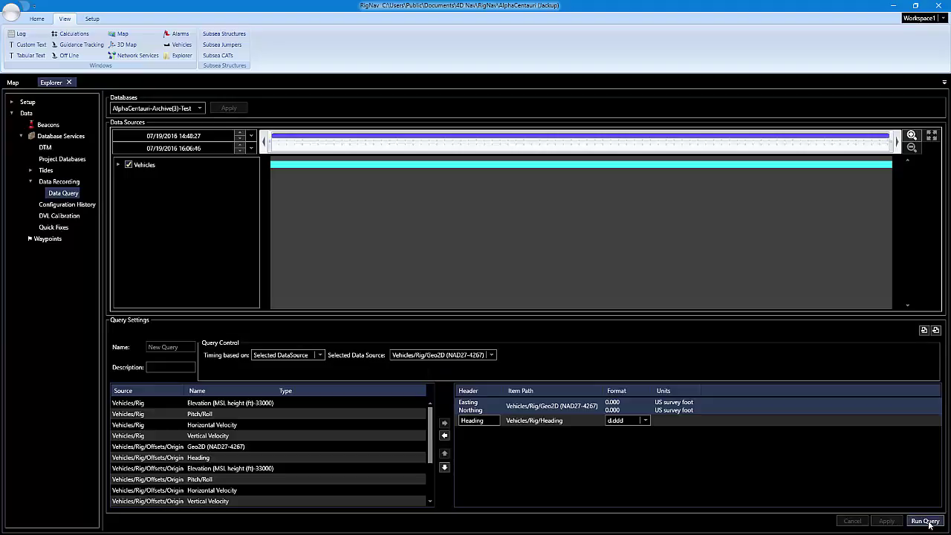
left_click(925, 521)
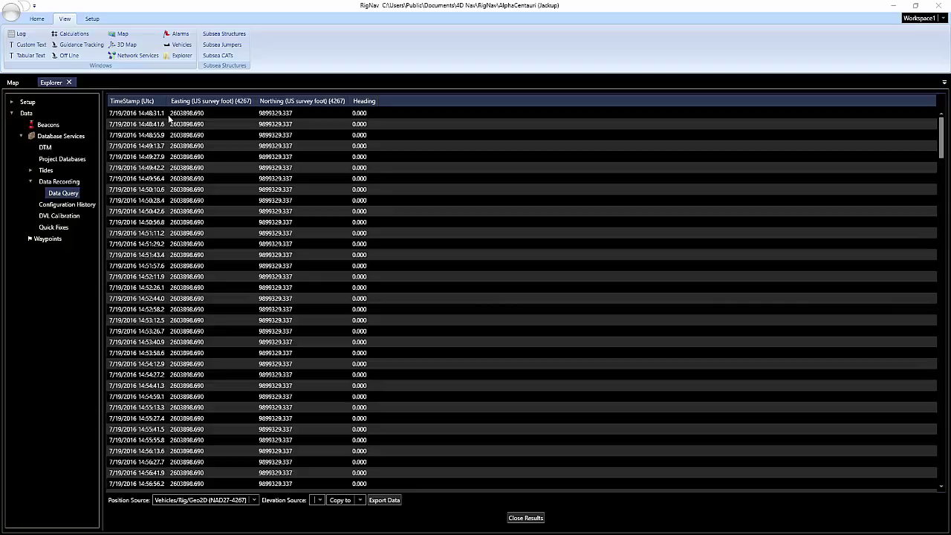
left_click(169, 115)
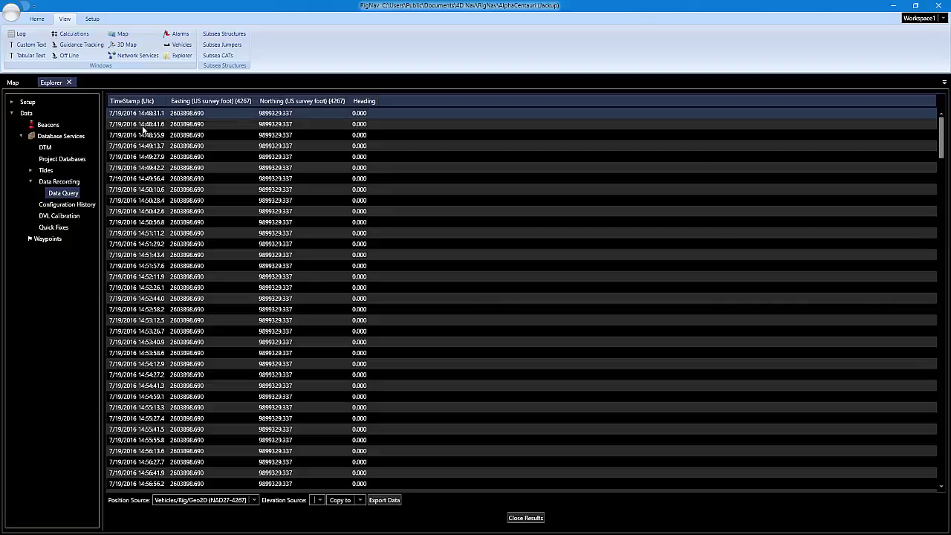
left_click(147, 138)
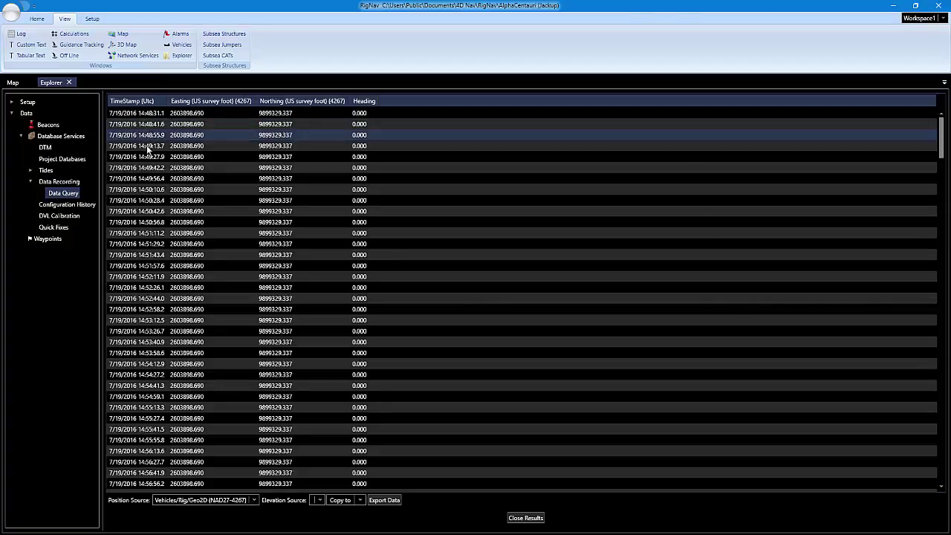
left_click(147, 148)
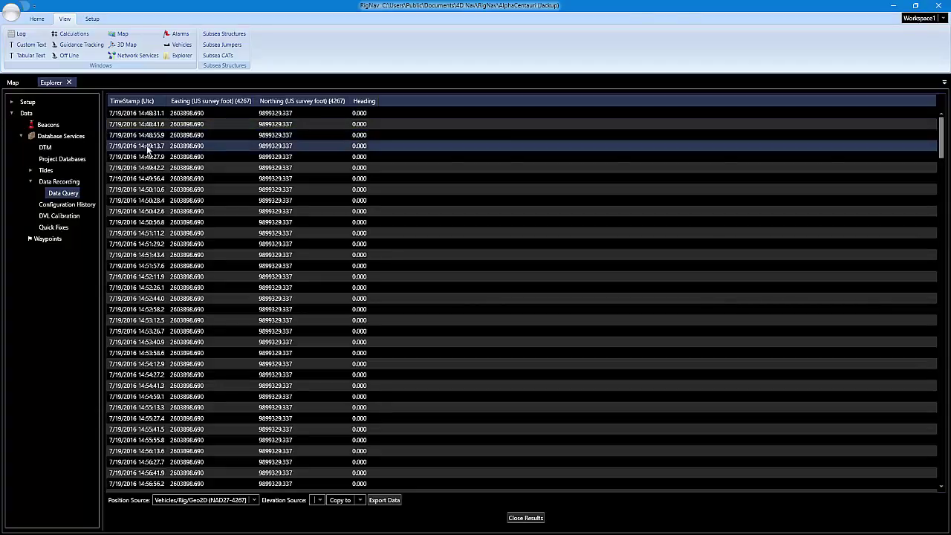
left_click(360, 113)
left_click(365, 221)
scroll(369, 268, "down", 1)
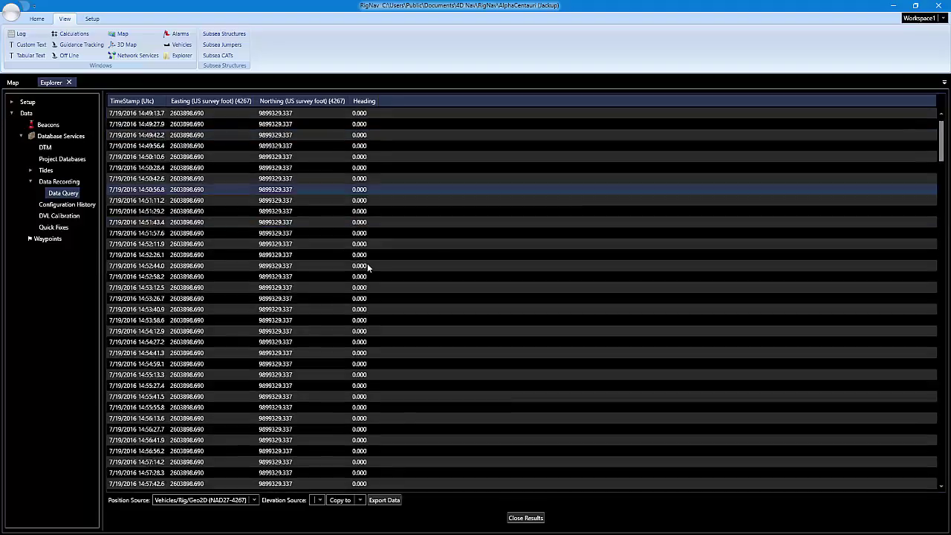
scroll(368, 268, "down", 20)
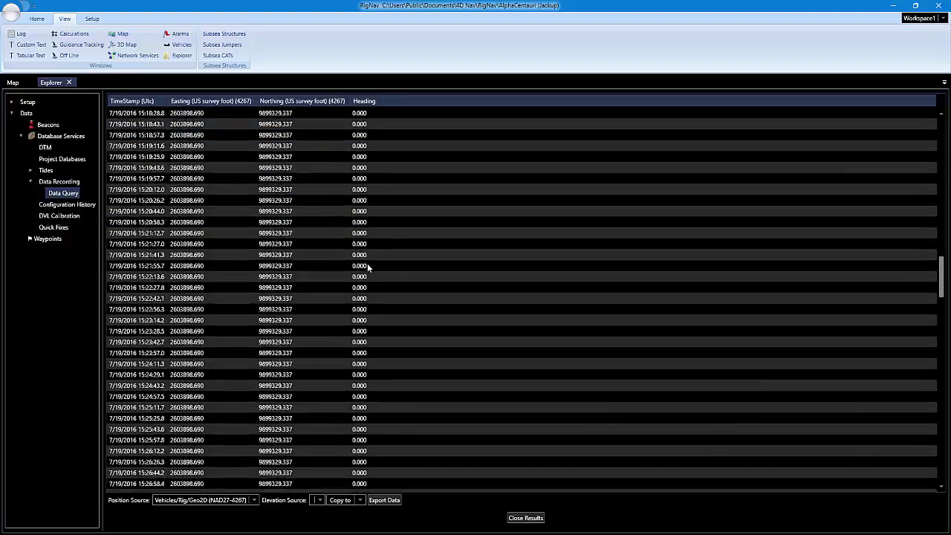
scroll(367, 267, "up", 12)
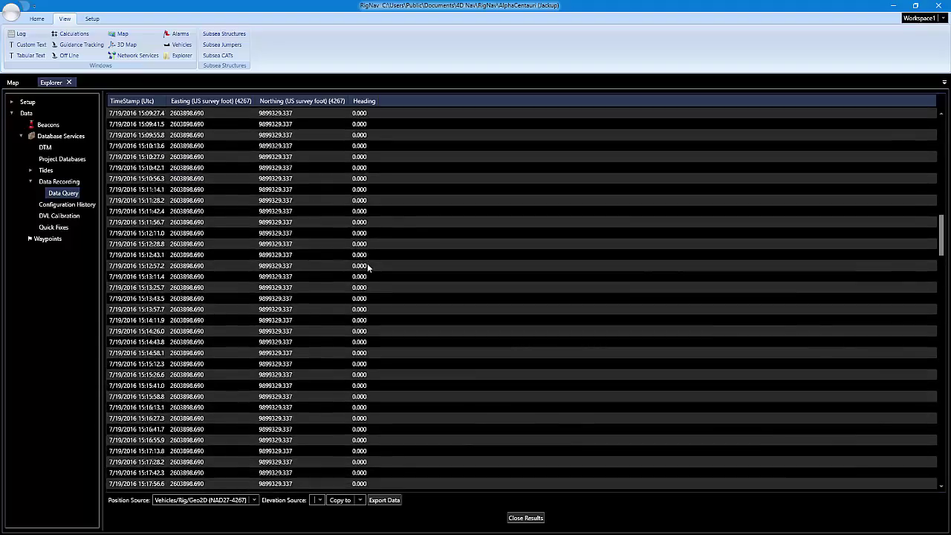
scroll(368, 268, "up", 14)
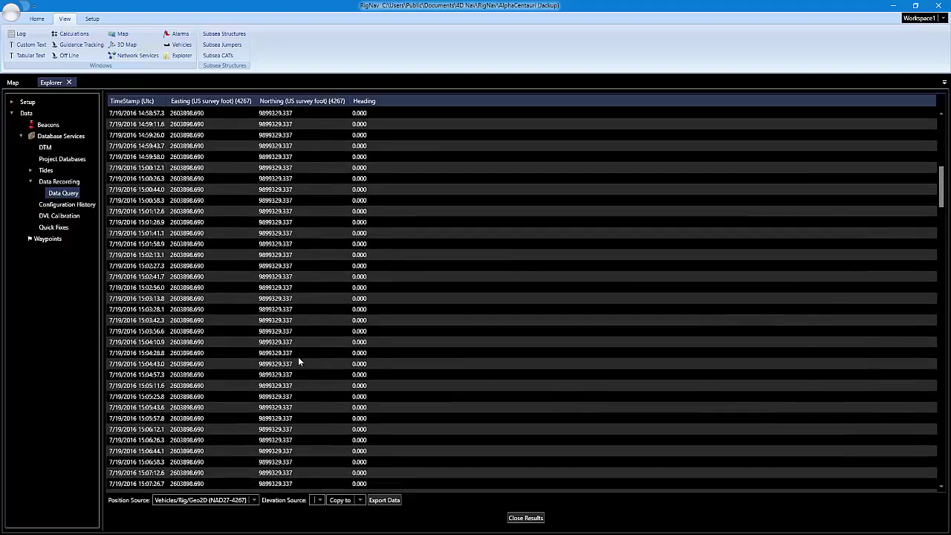
scroll(298, 357, "down", 20)
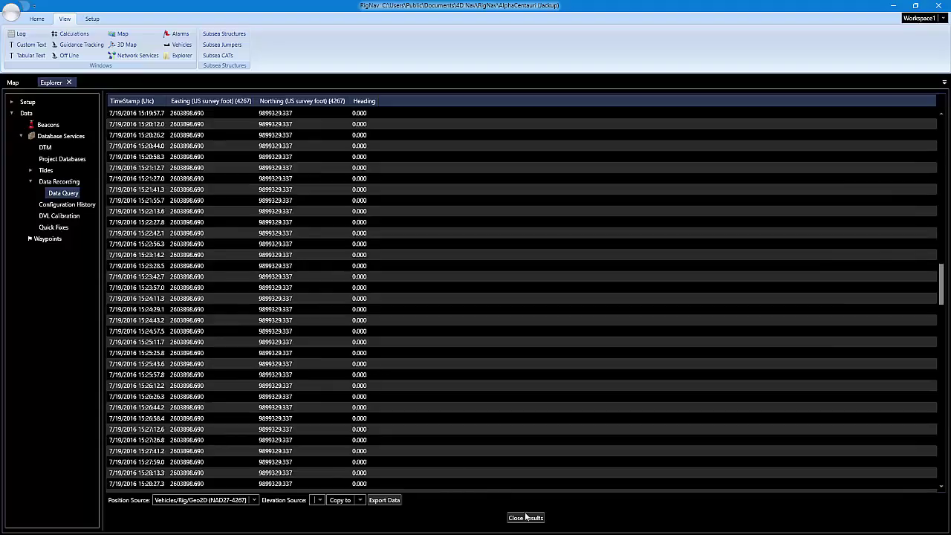
scroll(303, 342, "up", 6)
scroll(301, 344, "up", 20)
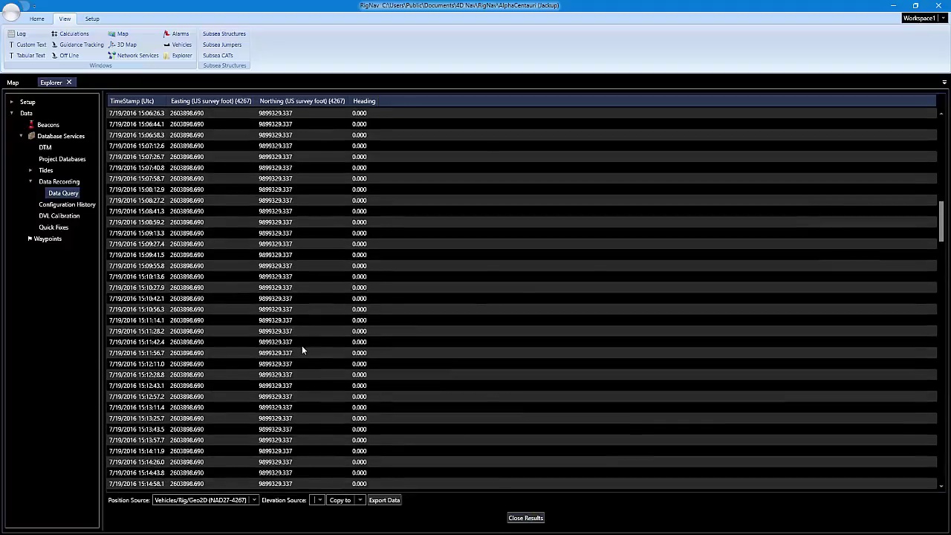
left_click(360, 500)
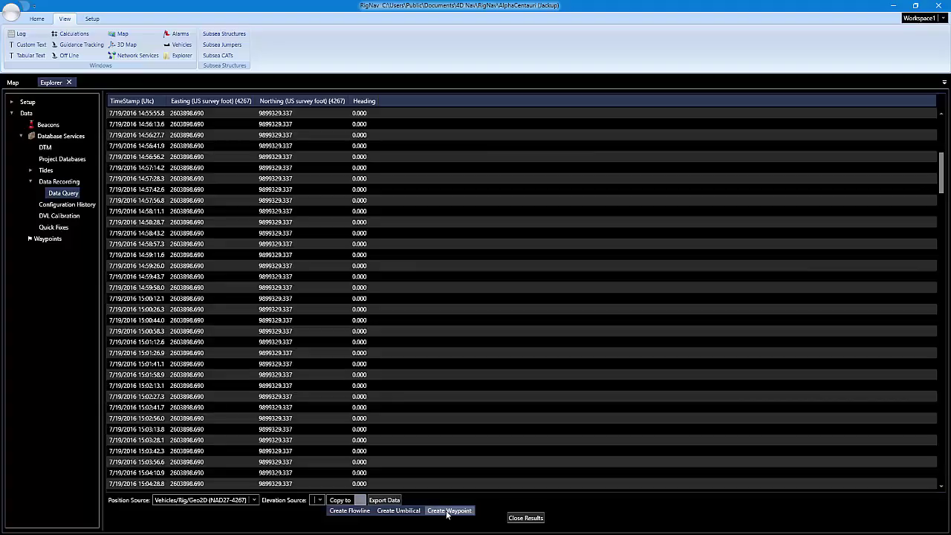
Dismiss the copy options and export the results, renaming test Log.csv to test.csv
left_click(426, 474)
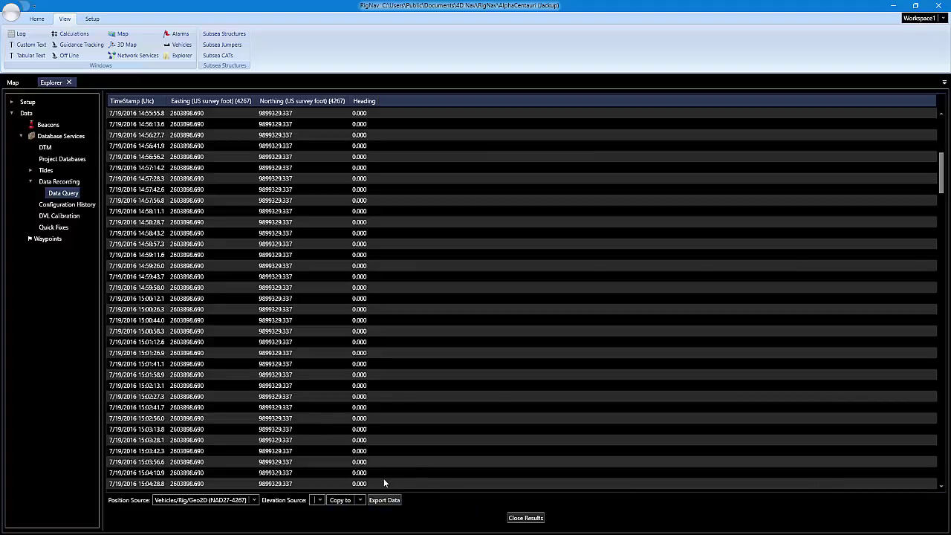
left_click(394, 501)
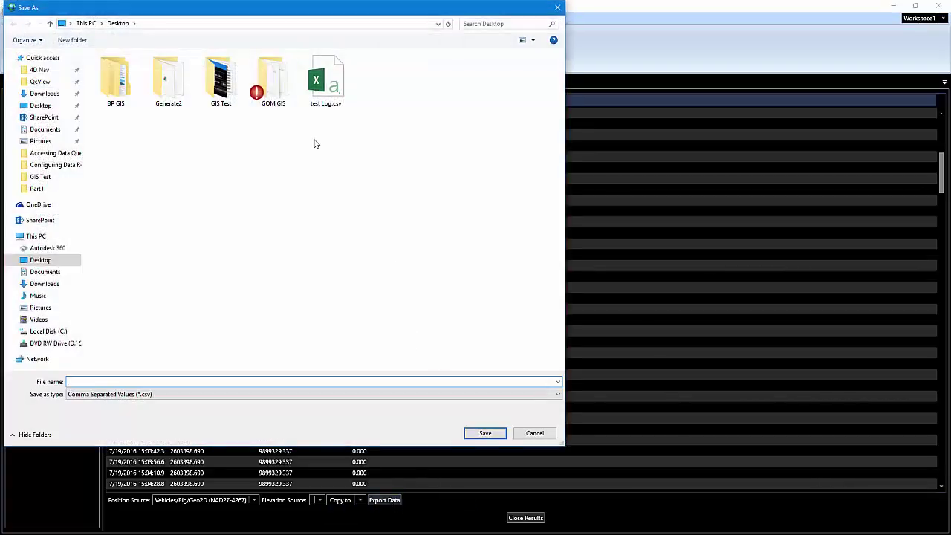
left_click(321, 97)
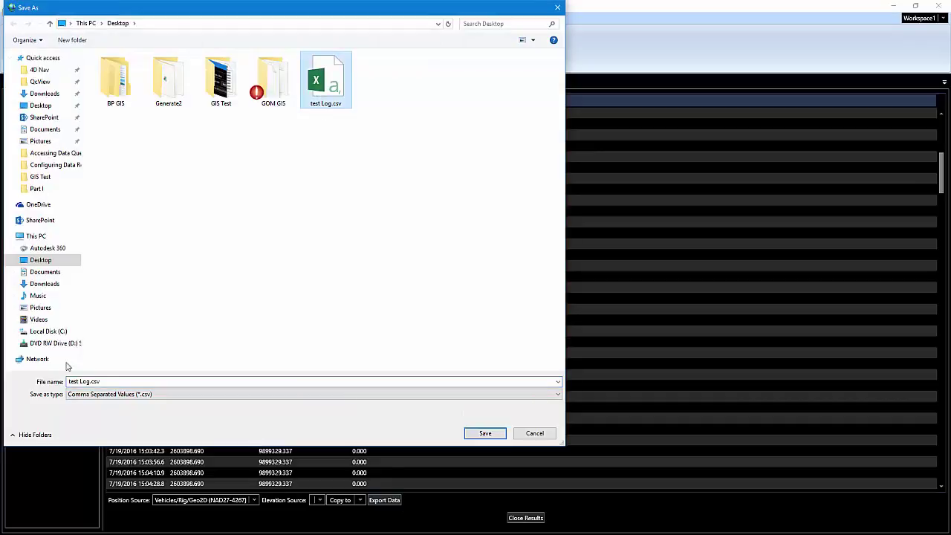
left_click(91, 381)
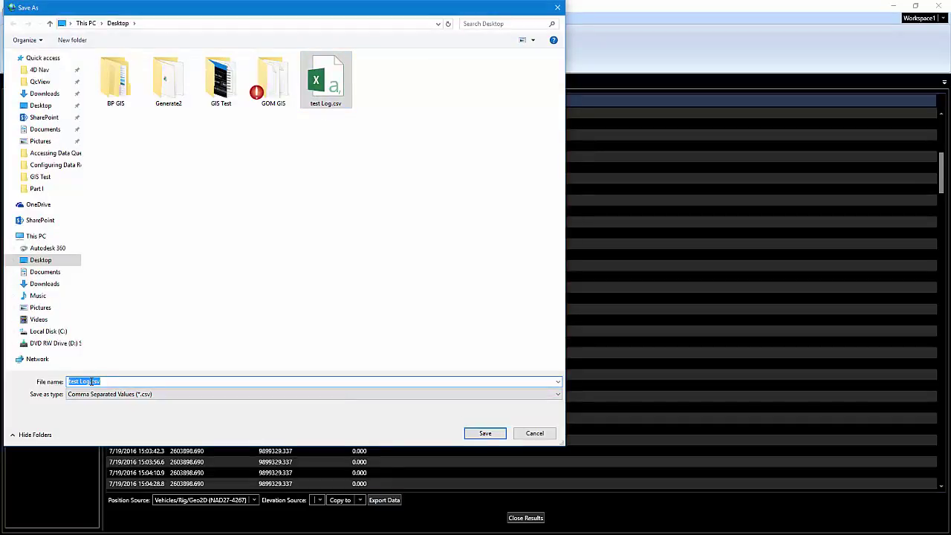
left_click(91, 381)
key("BackSpace")
key("BackSpace")
key("BackSpace")
key("BackSpace")
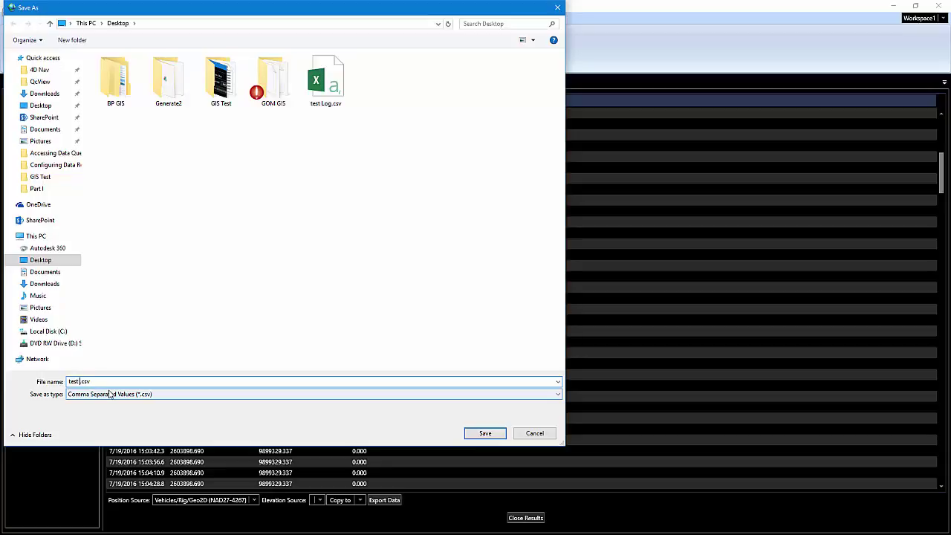
left_click(484, 433)
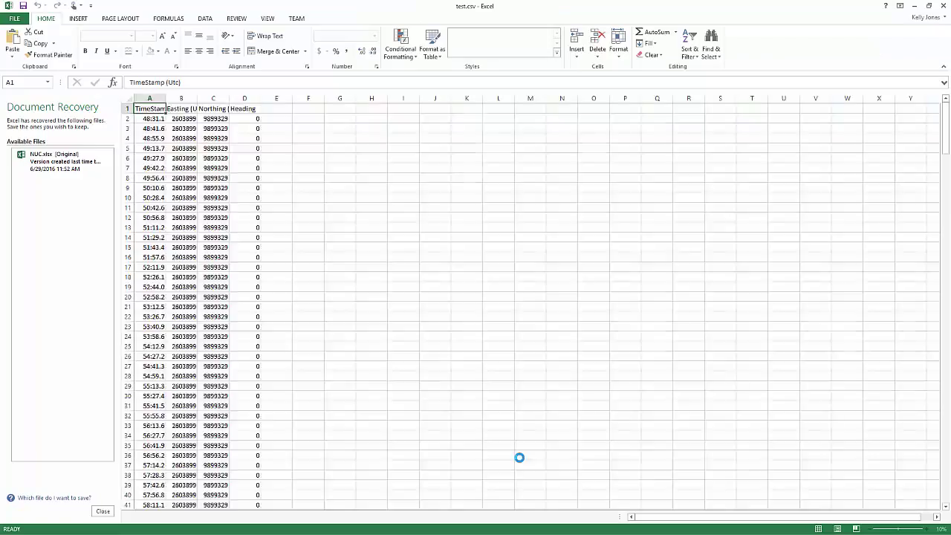